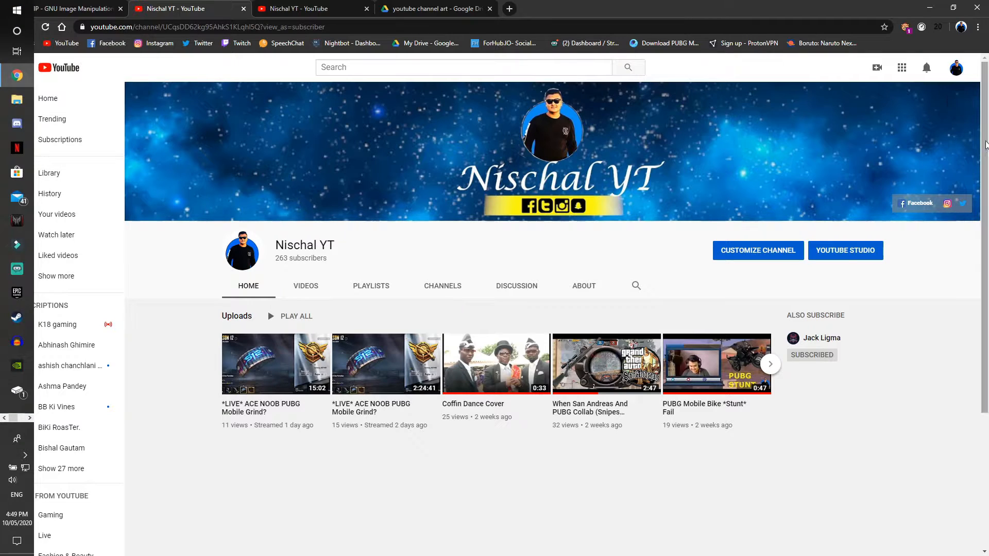
Review the YouTube channel page, the GIMP website and the template image in the "youtube channel art" Google Drive folder.
{"action": "left_click", "coordinate": [330, 5]}
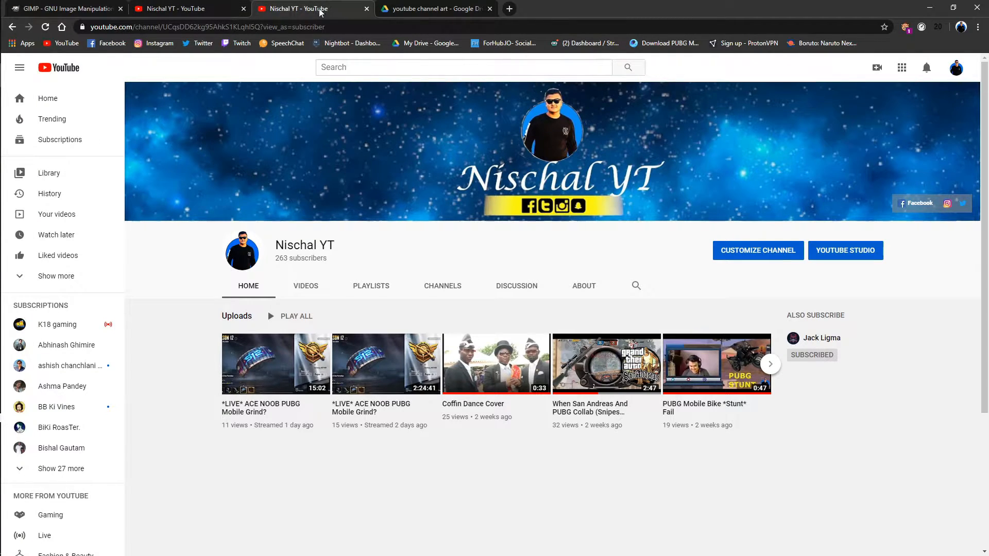
{"action": "left_click", "coordinate": [232, 4]}
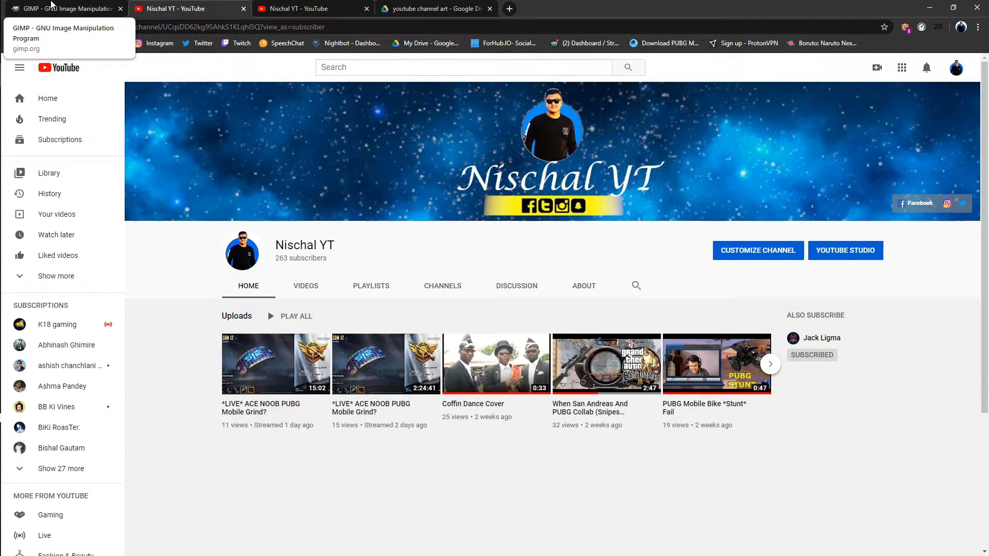
{"action": "left_click", "coordinate": [57, 5]}
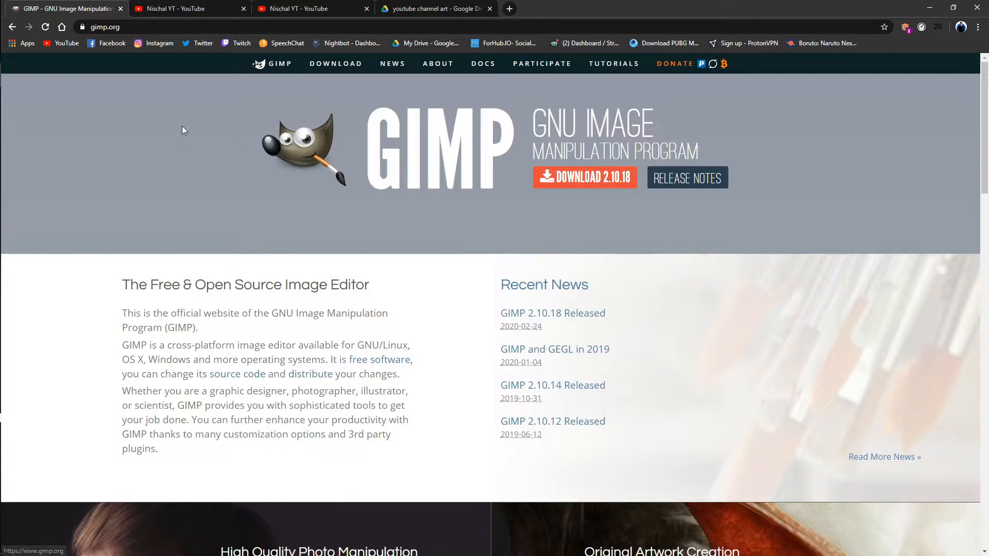
{"action": "left_click", "coordinate": [177, 7]}
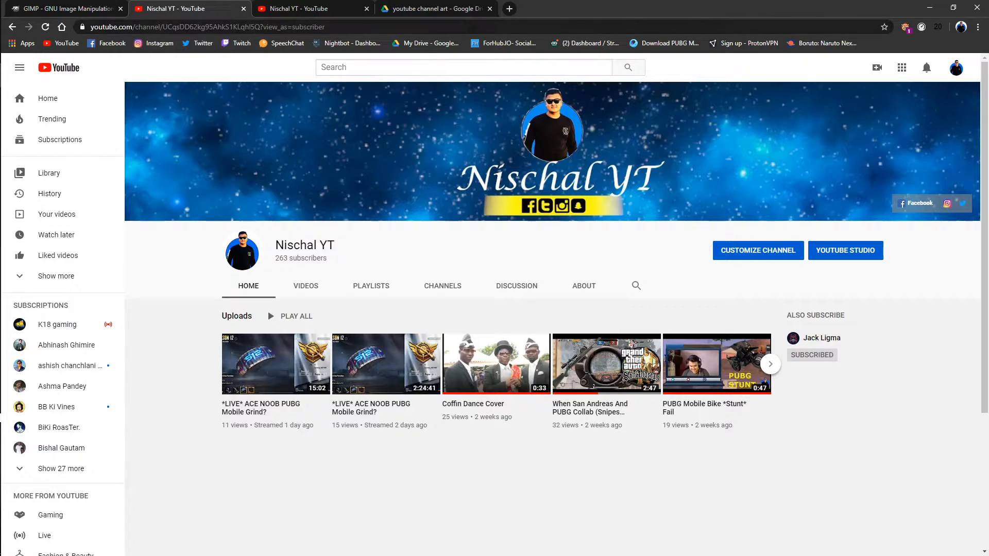
{"action": "left_click", "coordinate": [455, 9]}
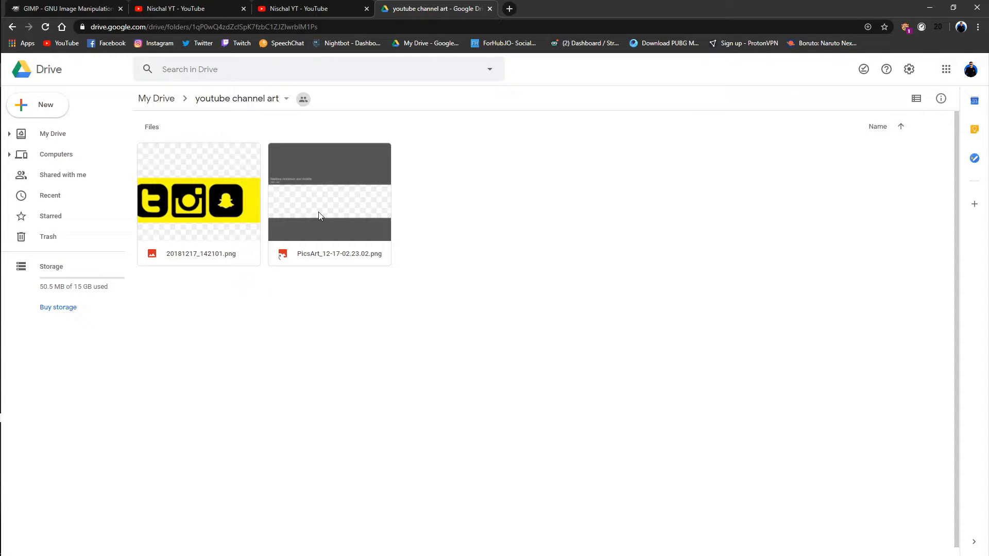
{"action": "left_click", "coordinate": [368, 235]}
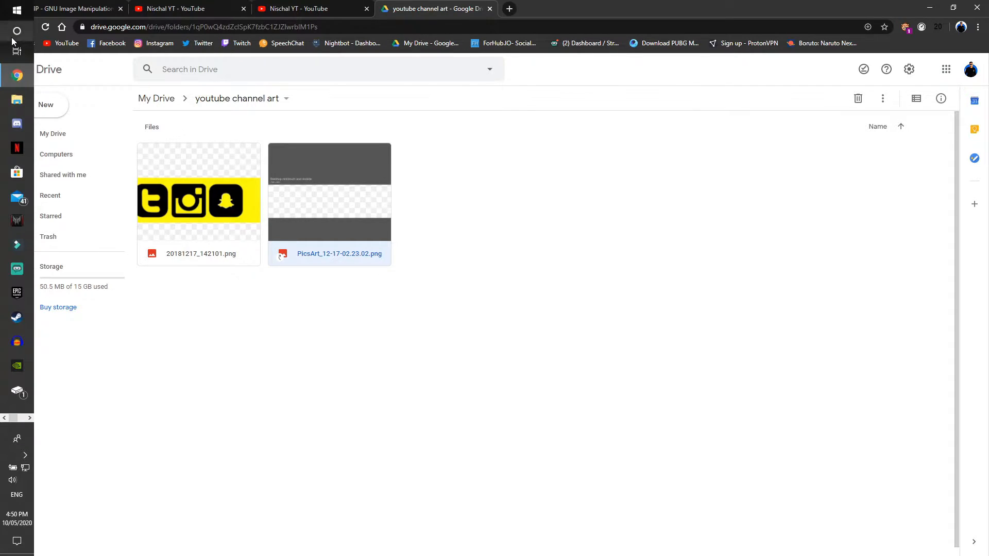
Find GIMP 2.10.12 among the installed apps and launch it.
{"action": "key", "text": "super"}
{"action": "type", "text": "gimp"}
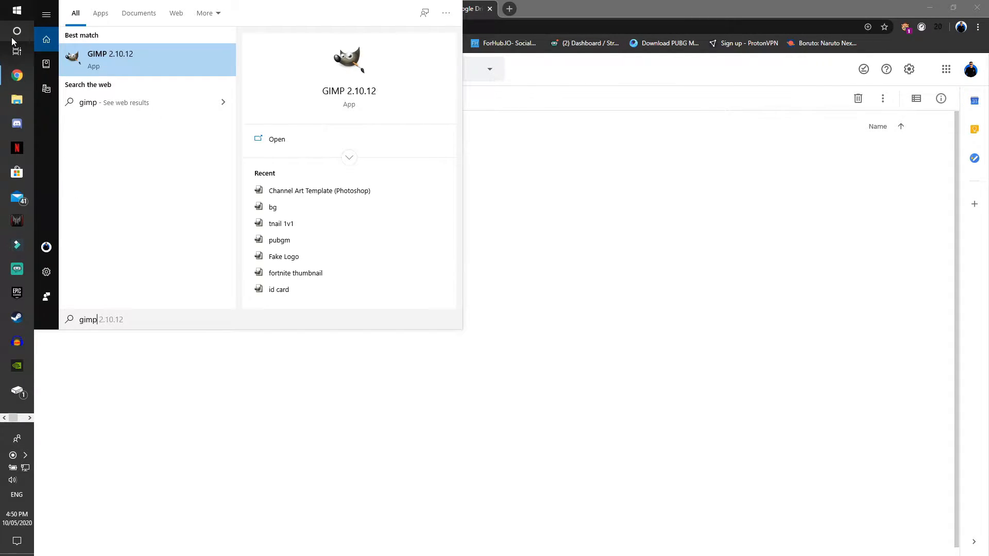
{"action": "key", "text": "Return"}
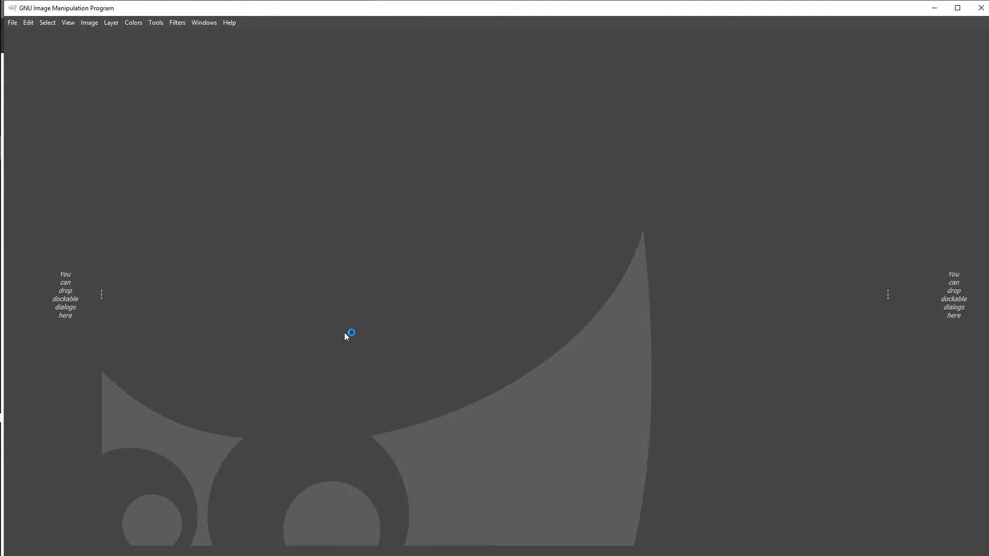
In a new Chrome tab, search Google Images for "backgrounds" and preview the dark blue and party confetti images.
{"action": "mouse_move", "coordinate": [3, 421]}
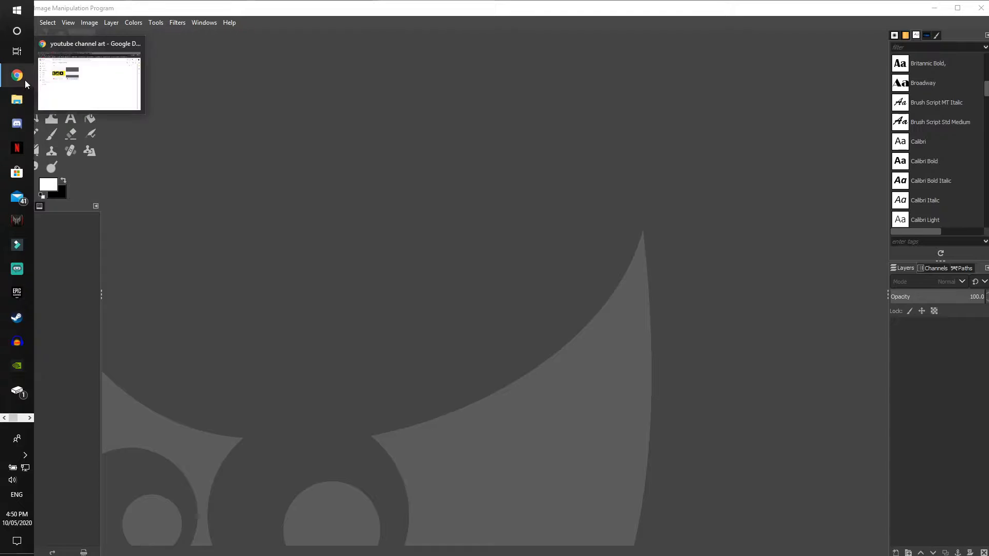
{"action": "left_click", "coordinate": [16, 75]}
{"action": "left_click", "coordinate": [509, 9]}
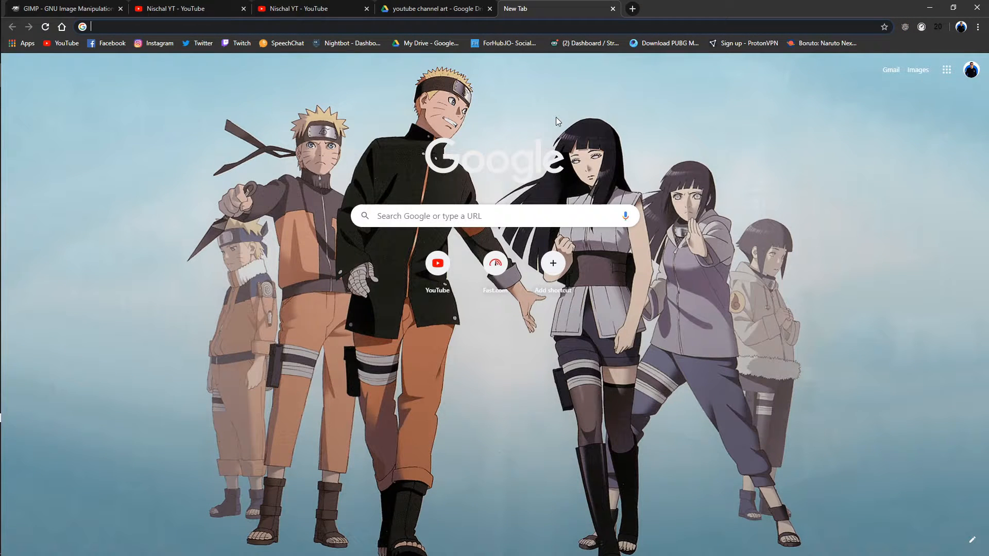
{"action": "type", "text": "bac"}
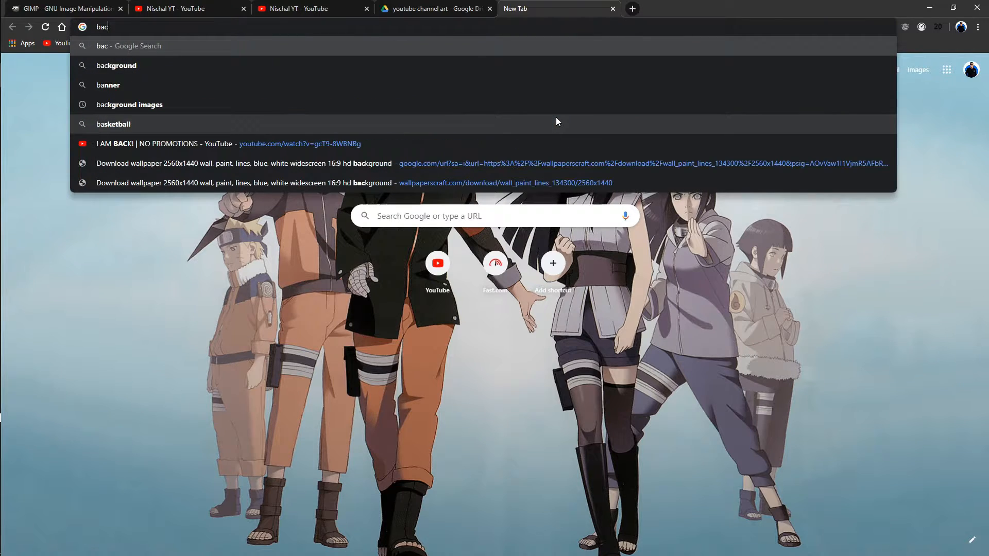
{"action": "type", "text": "kgroun"}
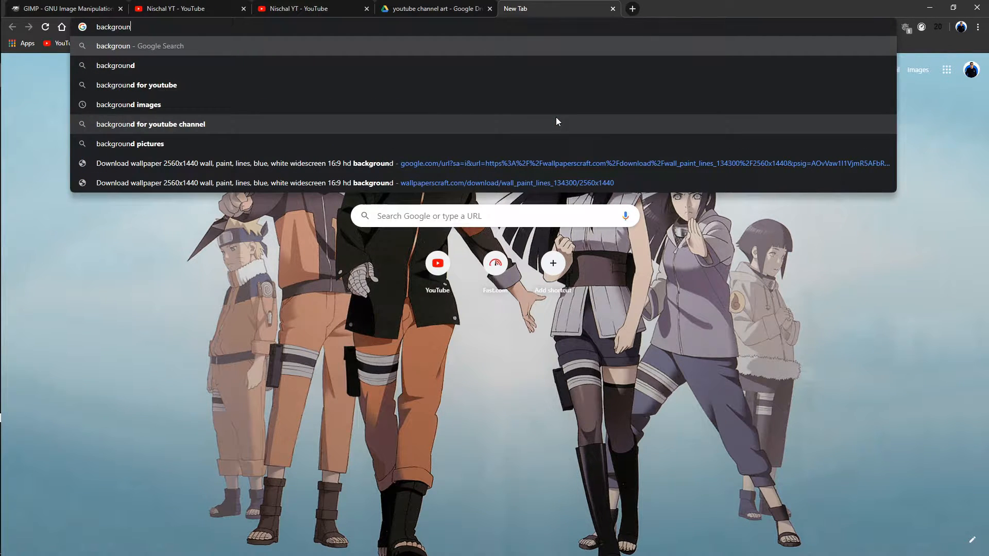
{"action": "type", "text": "ds"}
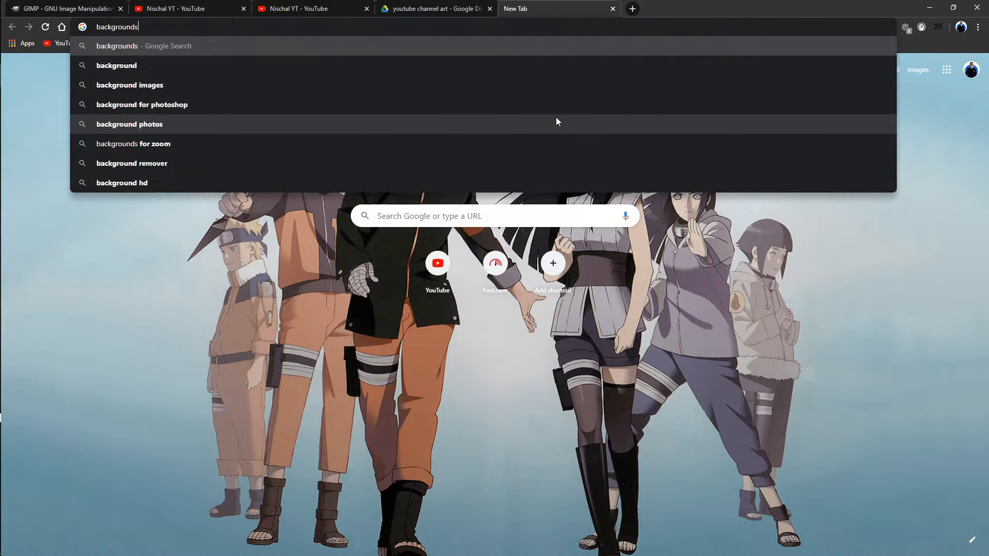
{"action": "key", "text": "Return"}
{"action": "left_click", "coordinate": [131, 100]}
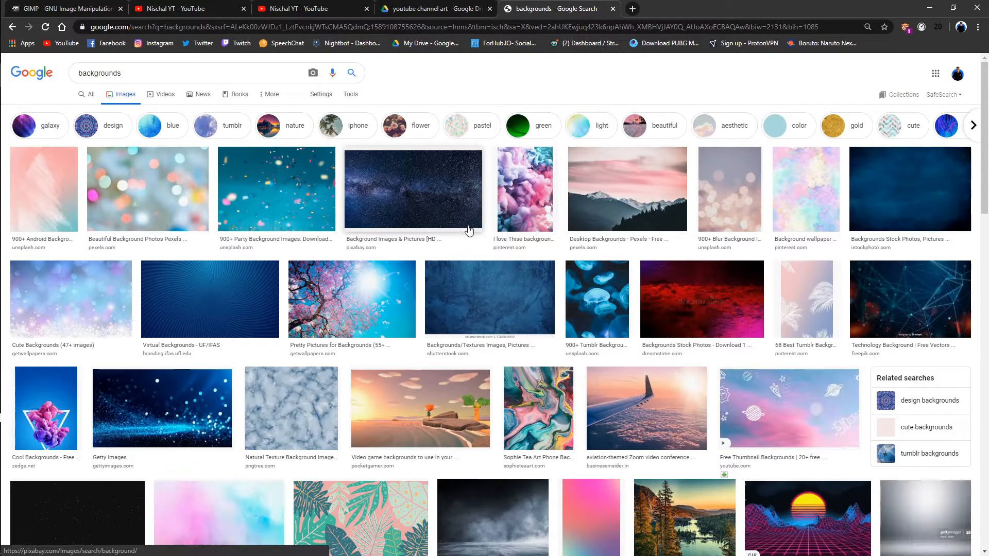
{"action": "left_click", "coordinate": [891, 195]}
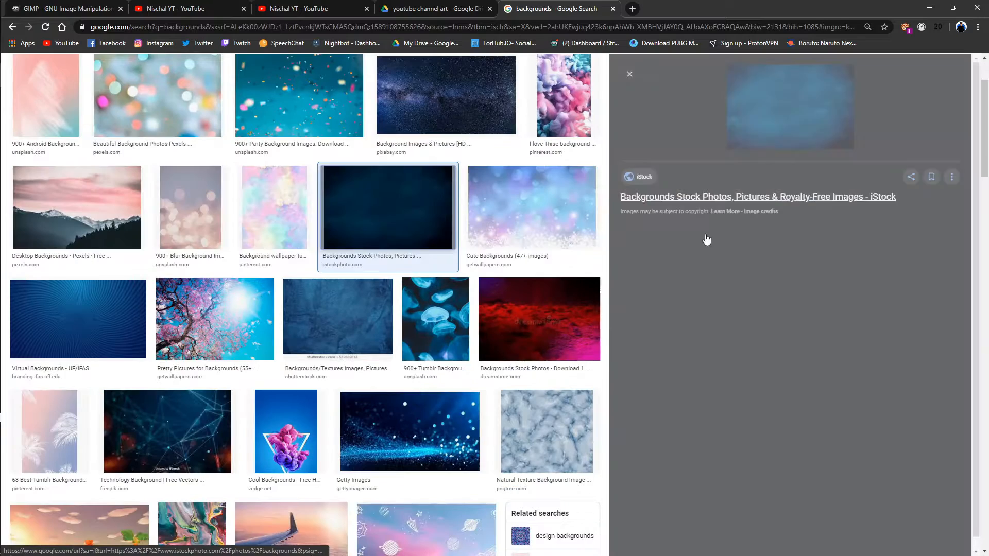
{"action": "left_click", "coordinate": [309, 119]}
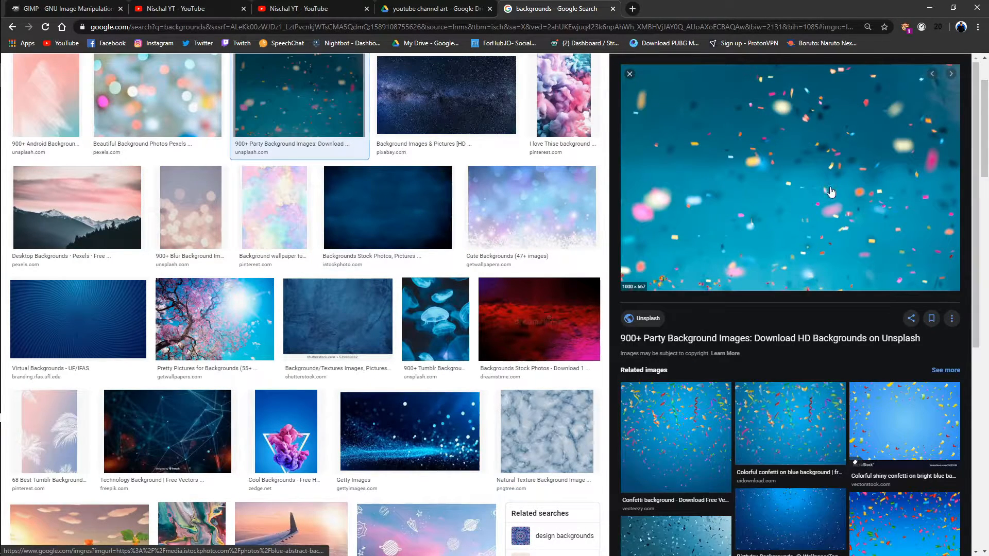
Refine the image search to "backgrounds 2560x1440".
{"action": "scroll", "coordinate": [332, 179], "scroll_direction": "up", "scroll_amount": 2}
{"action": "left_click", "coordinate": [155, 74]}
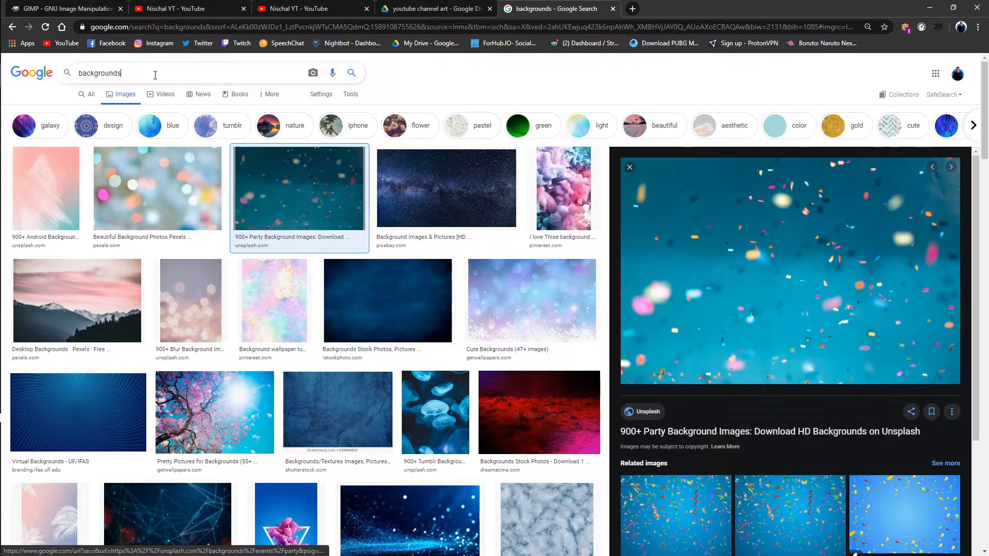
{"action": "type", "text": "256"}
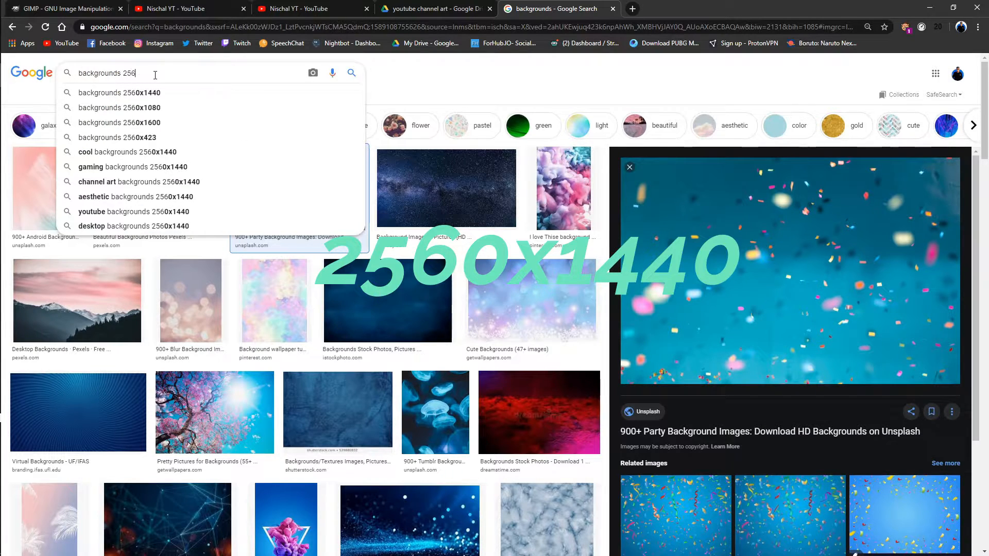
{"action": "type", "text": "0x1440"}
{"action": "key", "text": "Return"}
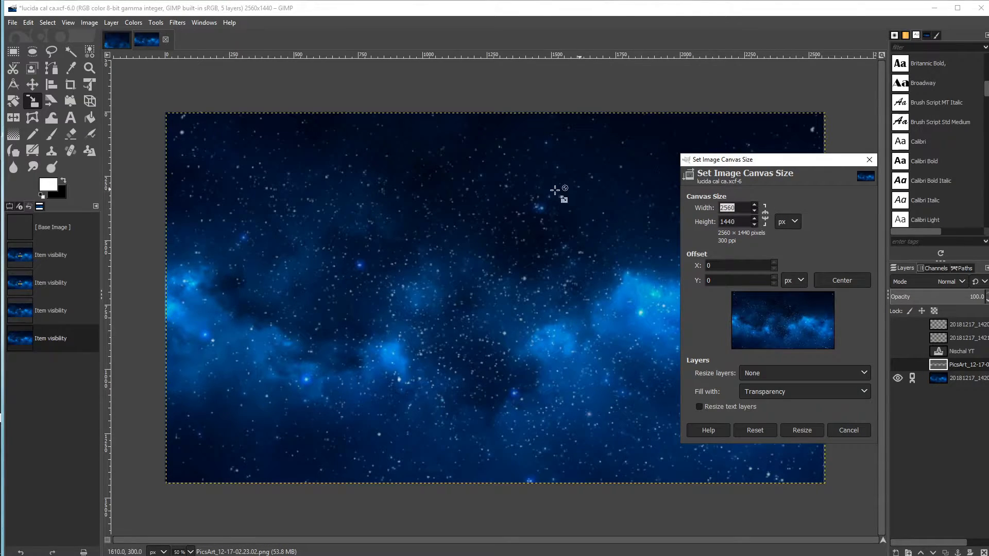
{"action": "left_click", "coordinate": [848, 431]}
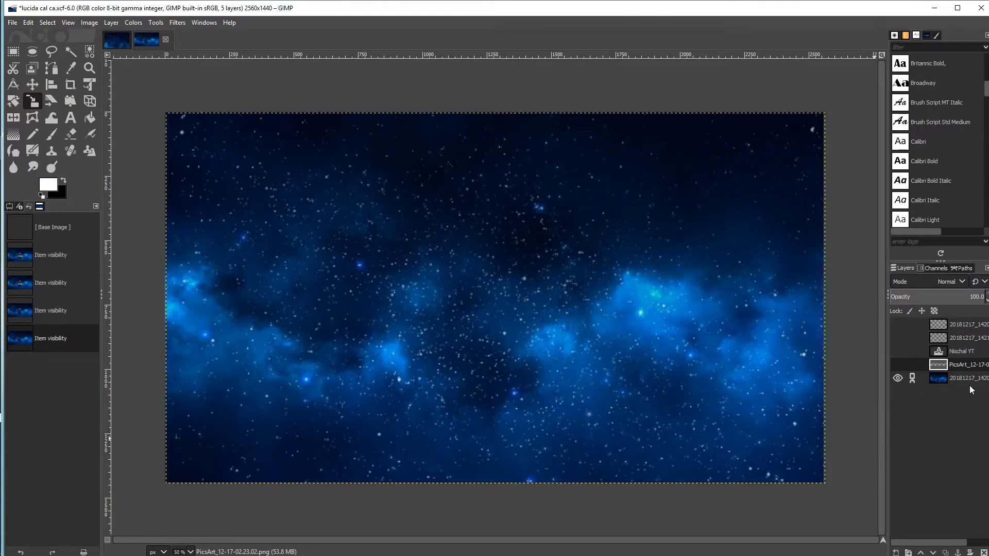
{"action": "mouse_move", "coordinate": [2, 132]}
{"action": "left_click", "coordinate": [13, 23]}
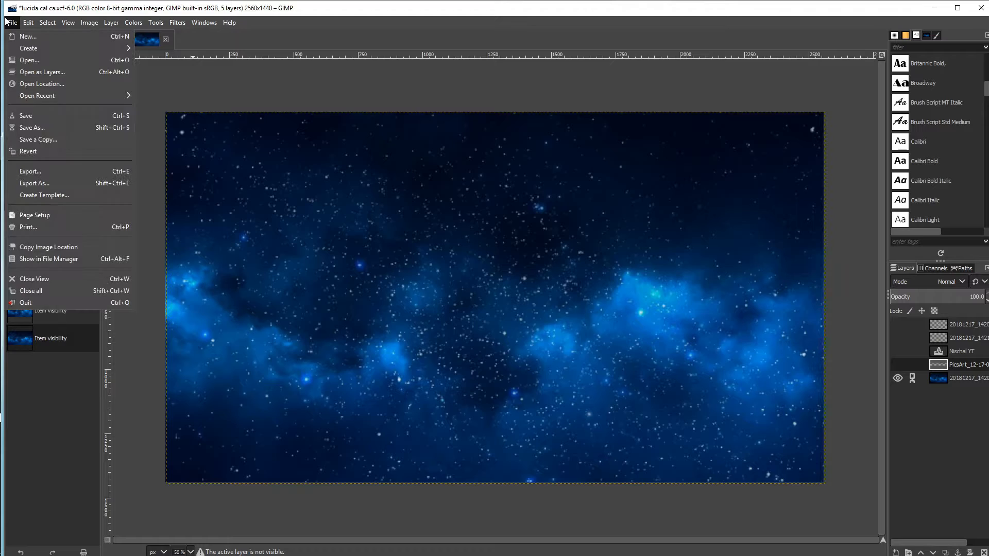
{"action": "left_click", "coordinate": [42, 59]}
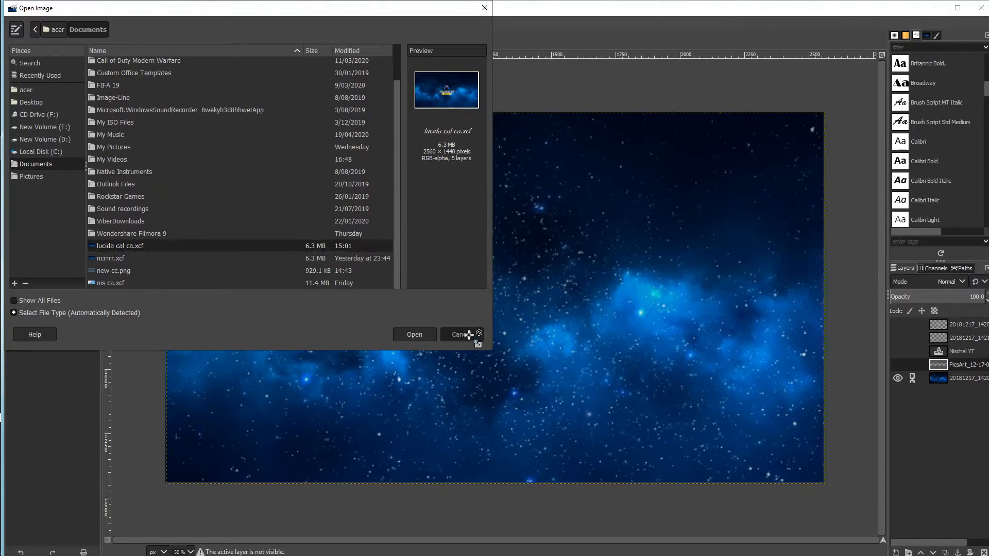
{"action": "left_click", "coordinate": [463, 334]}
Open PicsArt_12-17-02.23.02.png from the Channel Art folder on the desktop as a new layer in the banner image.
{"action": "left_click", "coordinate": [12, 23]}
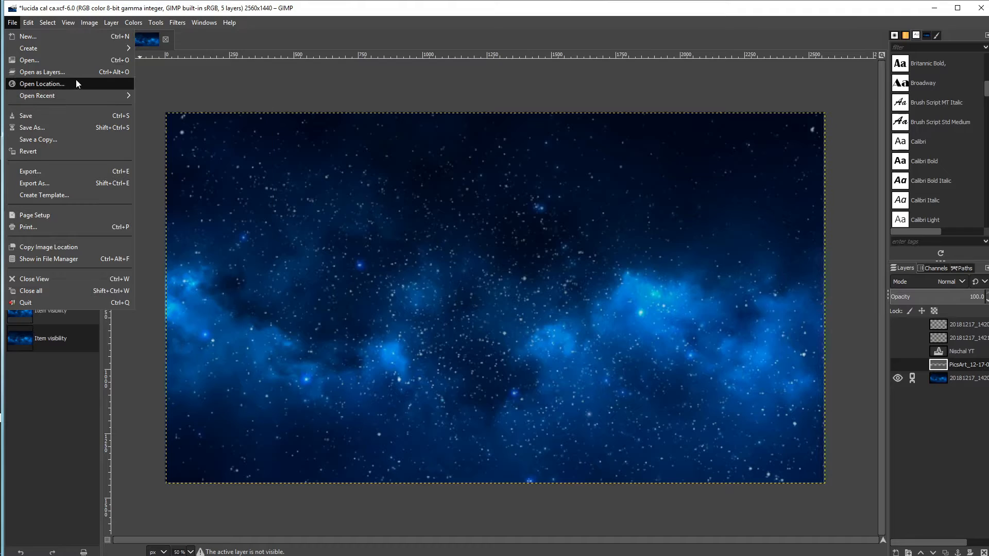
{"action": "left_click", "coordinate": [75, 72]}
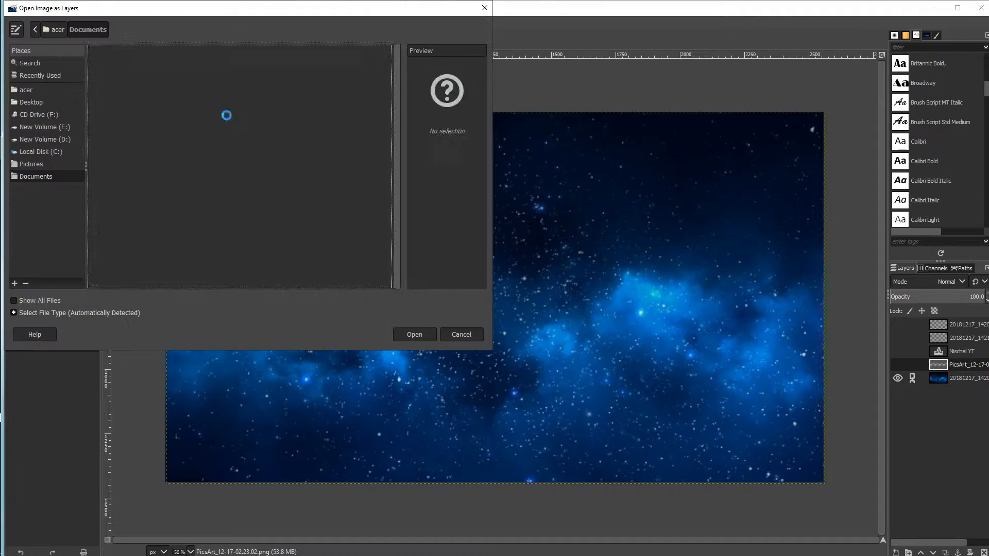
{"action": "left_click", "coordinate": [57, 105]}
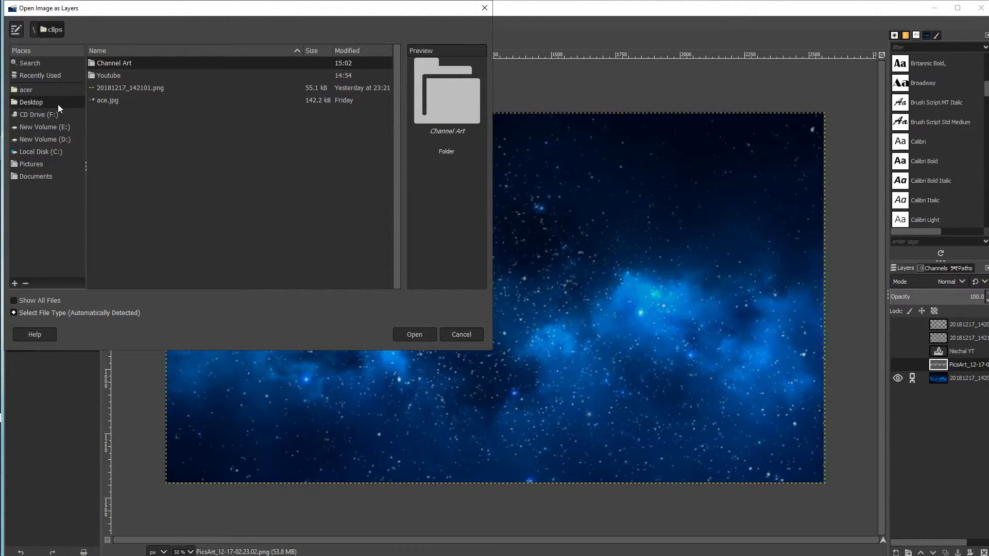
{"action": "double_click", "coordinate": [125, 64]}
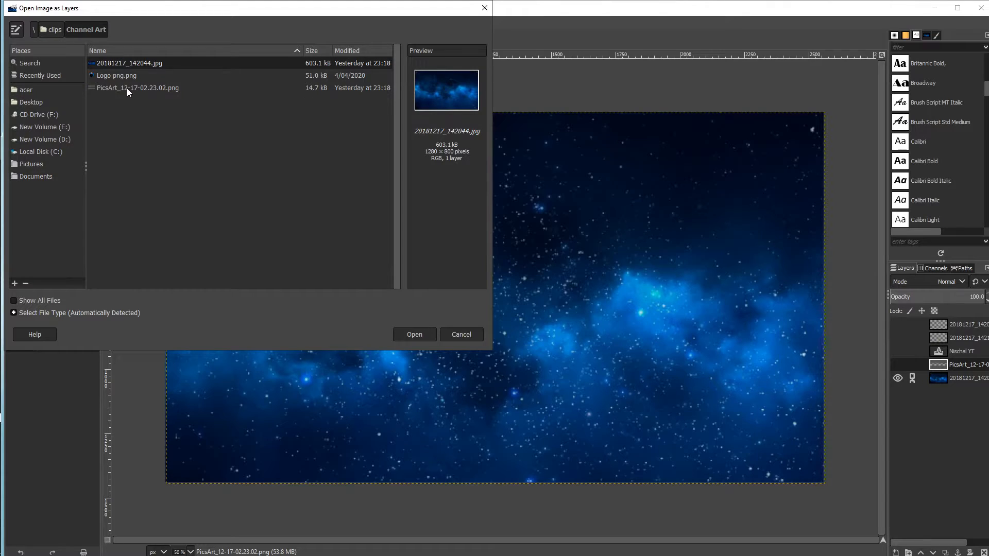
{"action": "double_click", "coordinate": [127, 89]}
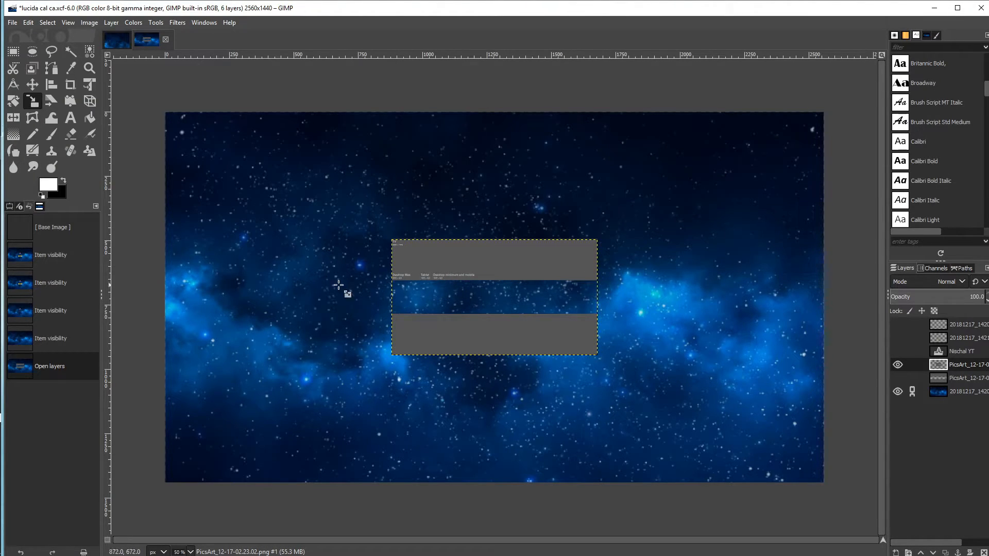
Move the template layer to the canvas's upper-left corner and scale it up to about 2554 × 1437 px.
{"action": "left_click_drag", "start_coordinate": [523, 271], "coordinate": [295, 145]}
{"action": "mouse_move", "coordinate": [21, 111]}
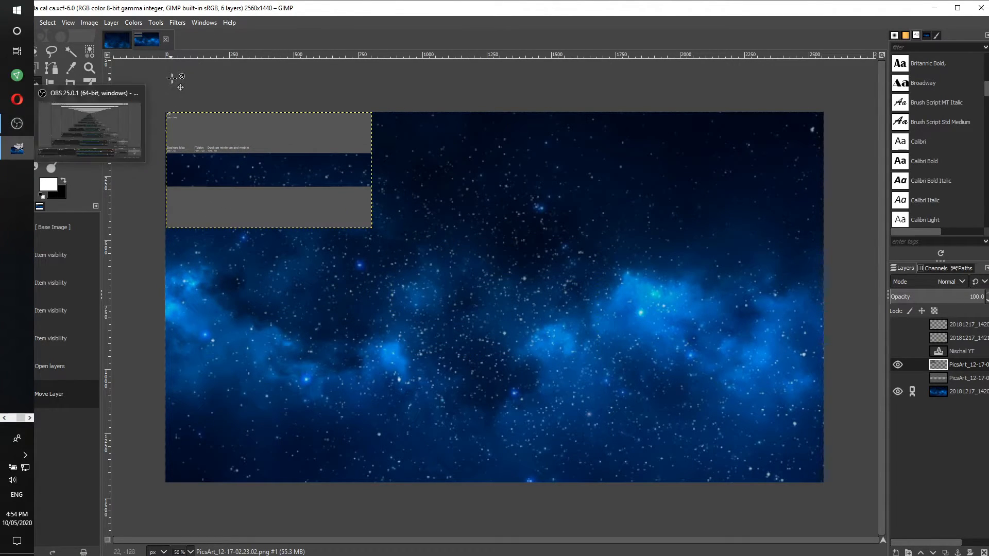
{"action": "left_click", "coordinate": [32, 97]}
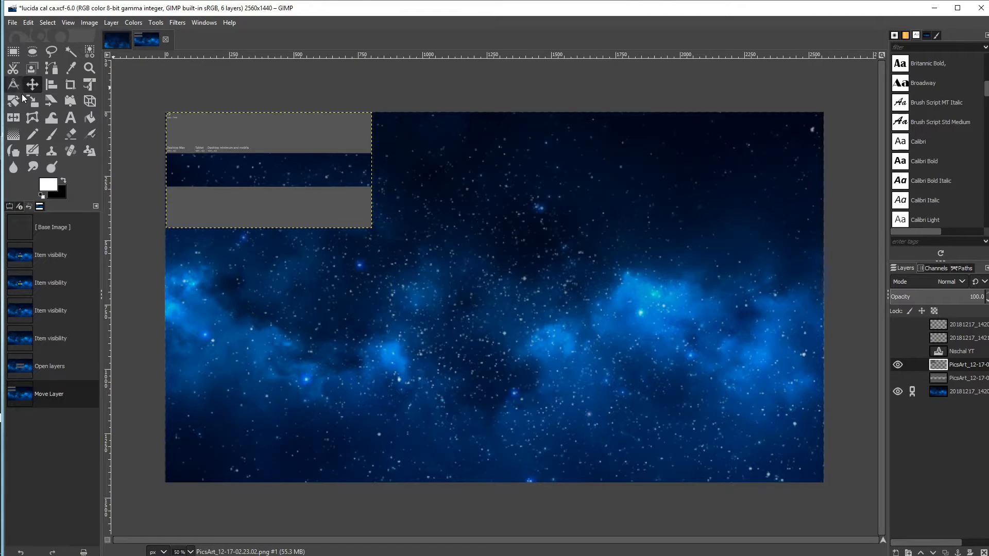
{"action": "left_click", "coordinate": [323, 153]}
{"action": "left_click_drag", "start_coordinate": [386, 236], "coordinate": [853, 427]}
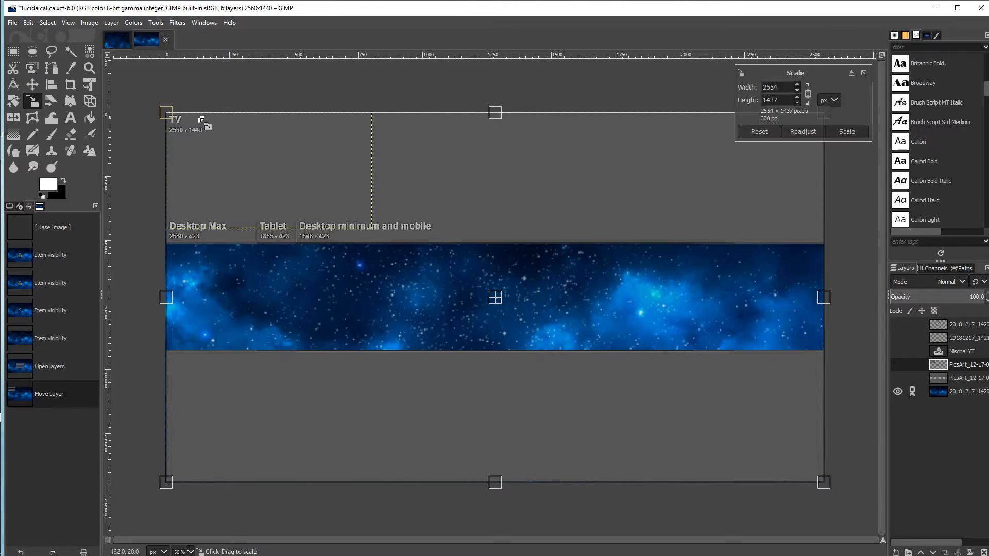
Make the social media icon bar layer and the channel-name text layer visible.
{"action": "left_click", "coordinate": [933, 343]}
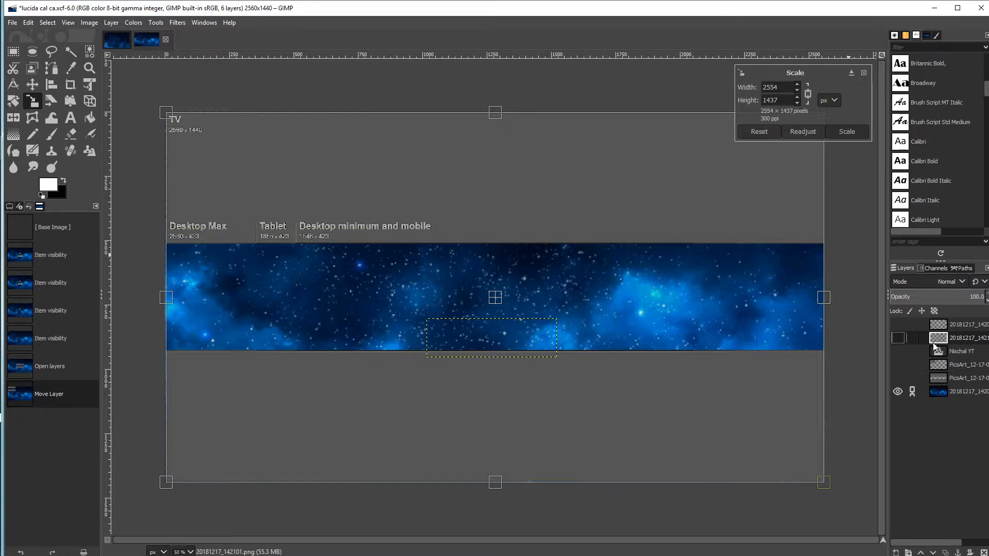
{"action": "left_click", "coordinate": [897, 338]}
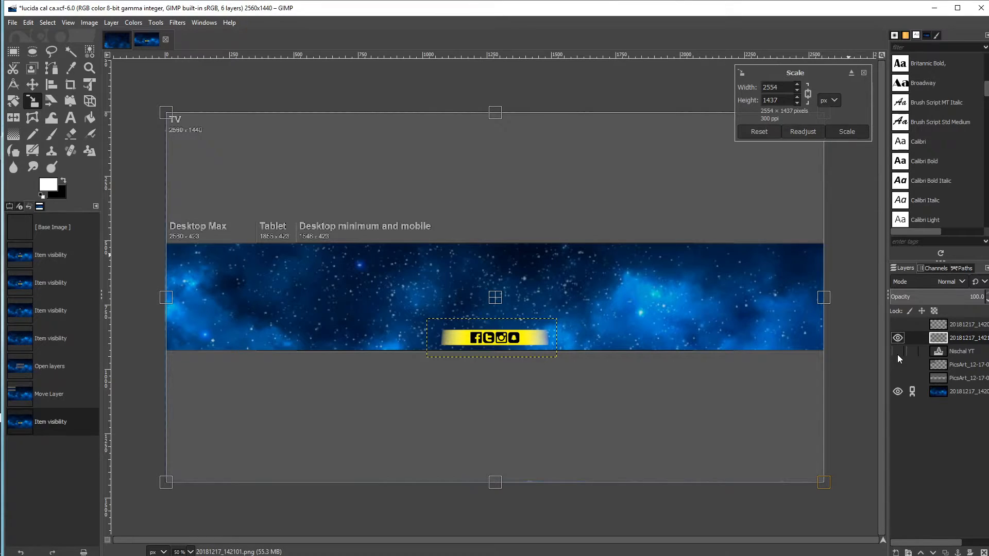
{"action": "left_click", "coordinate": [897, 352]}
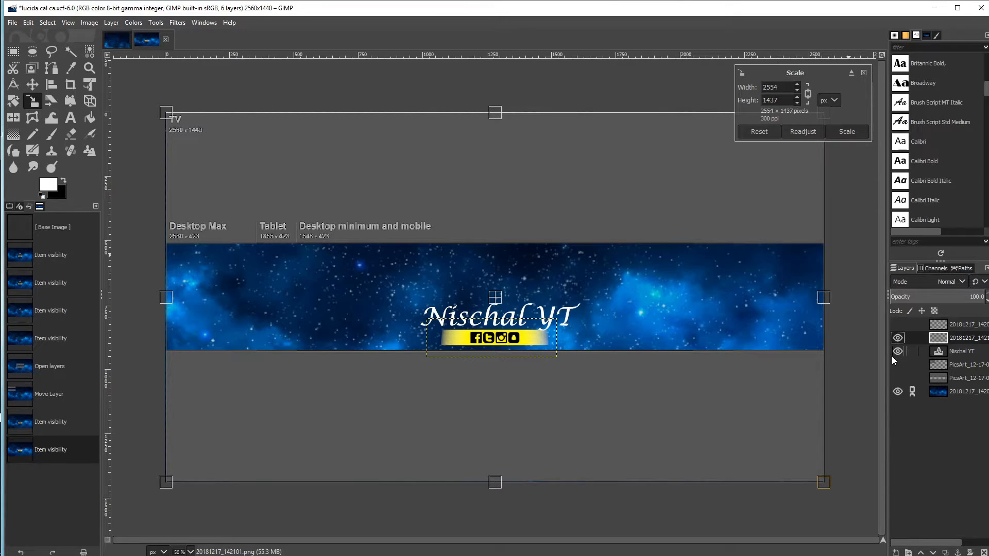
Open the channel-name text above the social icon bar for editing with the Text tool.
{"action": "left_click", "coordinate": [476, 303]}
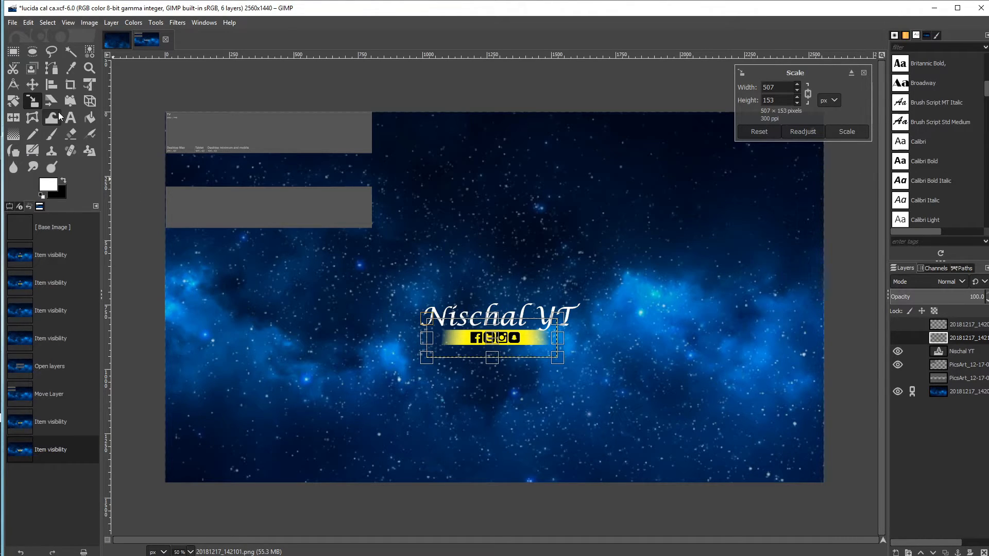
{"action": "left_click", "coordinate": [70, 117]}
{"action": "left_click", "coordinate": [526, 328]}
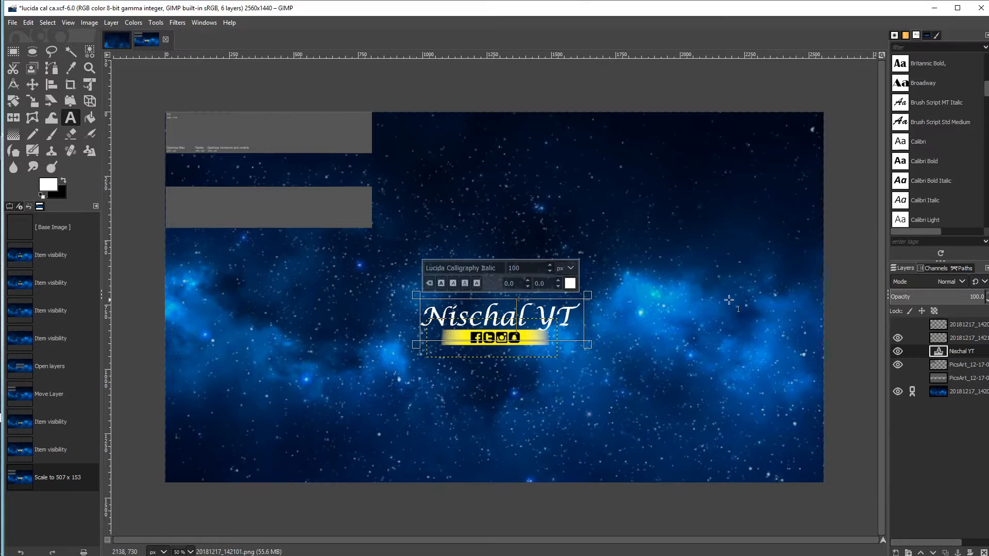
Close the channel-name text editing and make the portrait logo layer above the text visible.
{"action": "left_click", "coordinate": [830, 301]}
{"action": "left_click", "coordinate": [900, 325]}
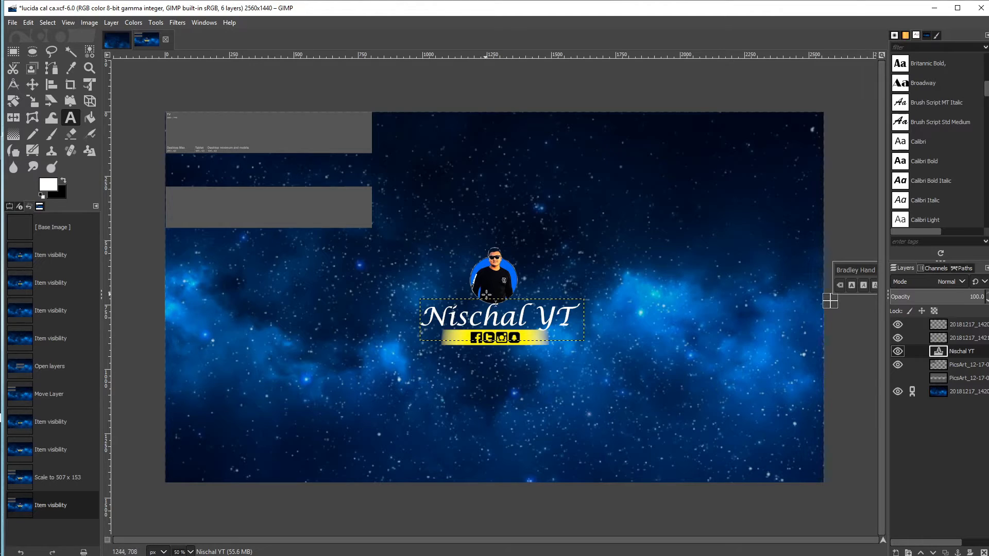
Try to scale the small gray template layer up from the canvas's upper-left corner to cover the banner.
{"action": "left_click", "coordinate": [343, 206]}
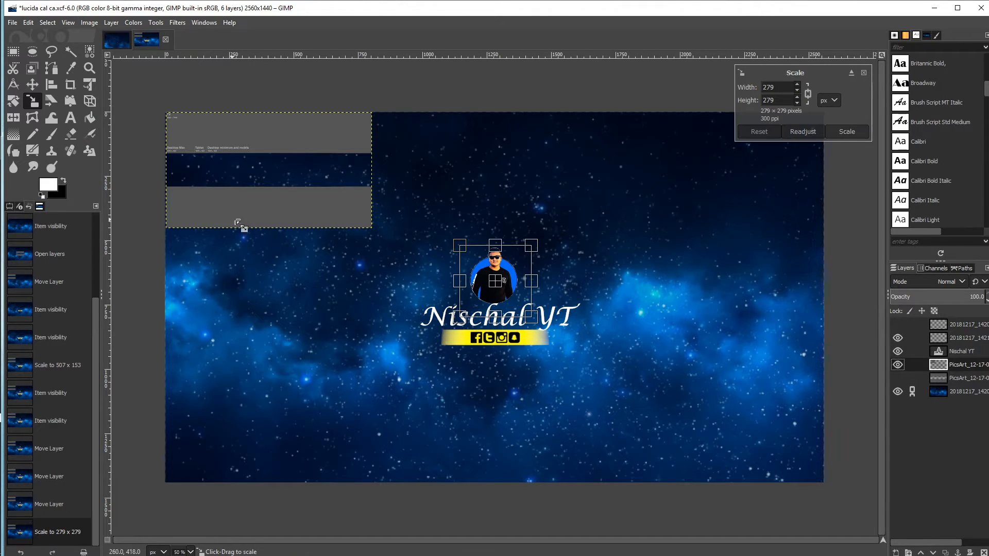
{"action": "left_click", "coordinate": [300, 214]}
{"action": "left_click_drag", "start_coordinate": [375, 231], "coordinate": [847, 453]}
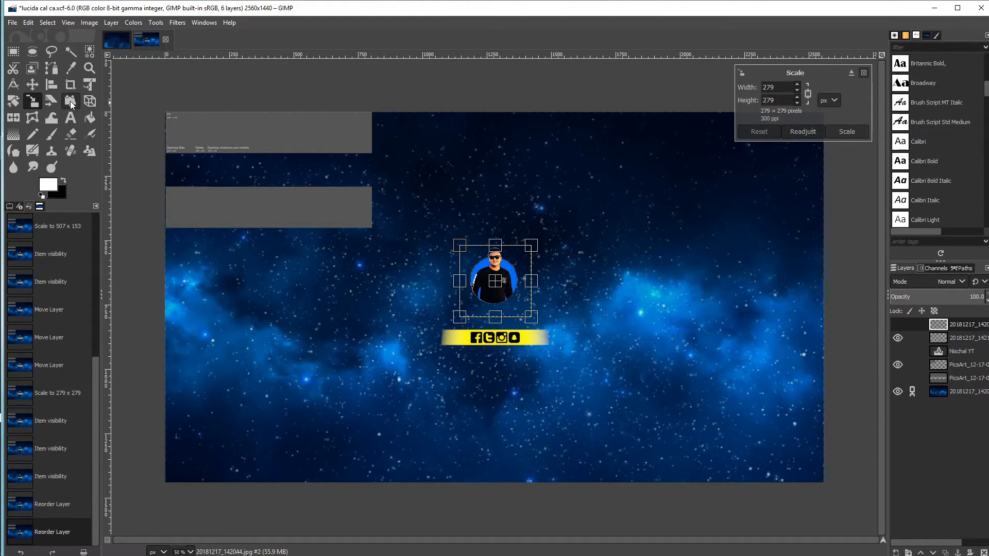
Delete the visible small template layer and make the channel-name text layer visible.
{"action": "left_click", "coordinate": [970, 364]}
{"action": "right_click", "coordinate": [969, 366]}
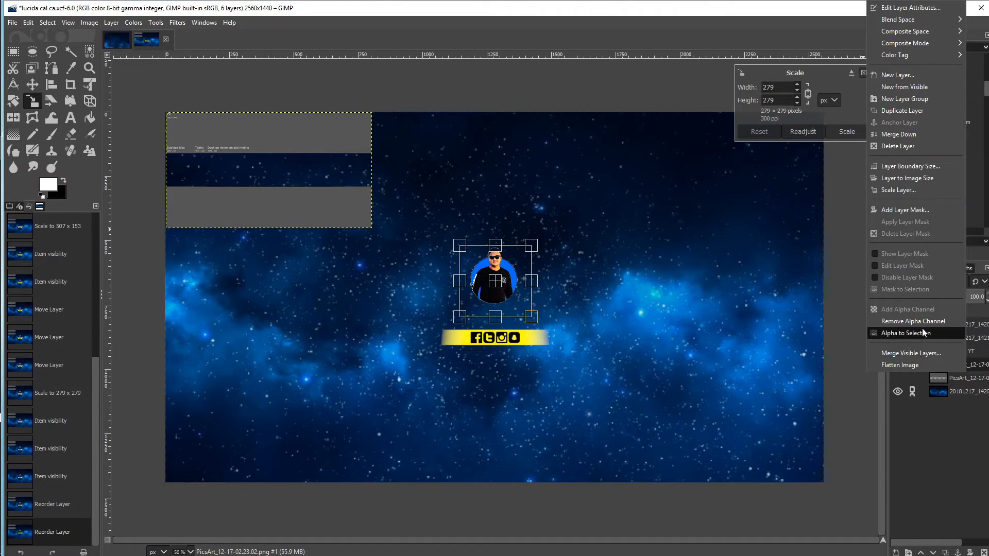
{"action": "left_click", "coordinate": [898, 146]}
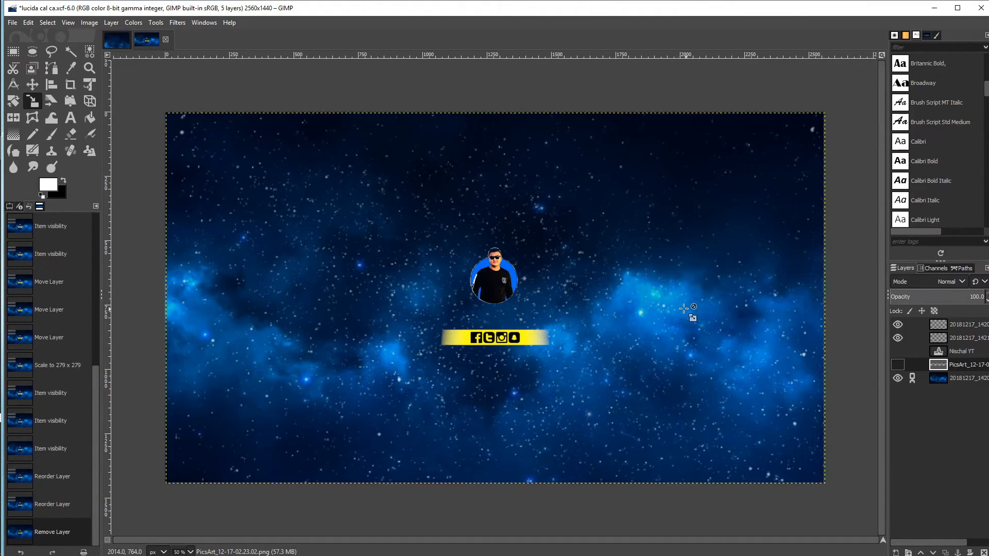
{"action": "left_click", "coordinate": [903, 349]}
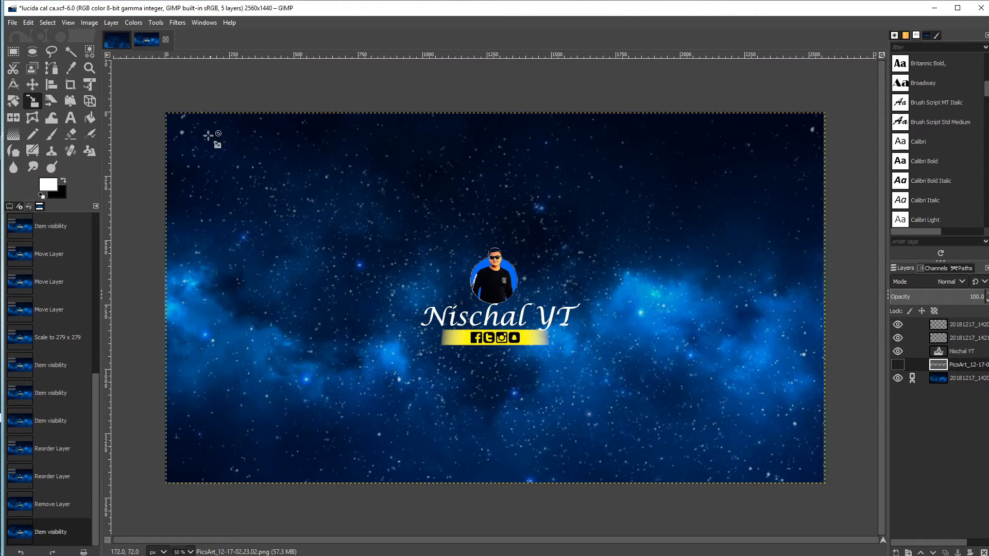
Switch to the YouTube channel page in Chrome, and start choosing a channel art photo from the computer.
{"action": "left_click", "coordinate": [3, 4]}
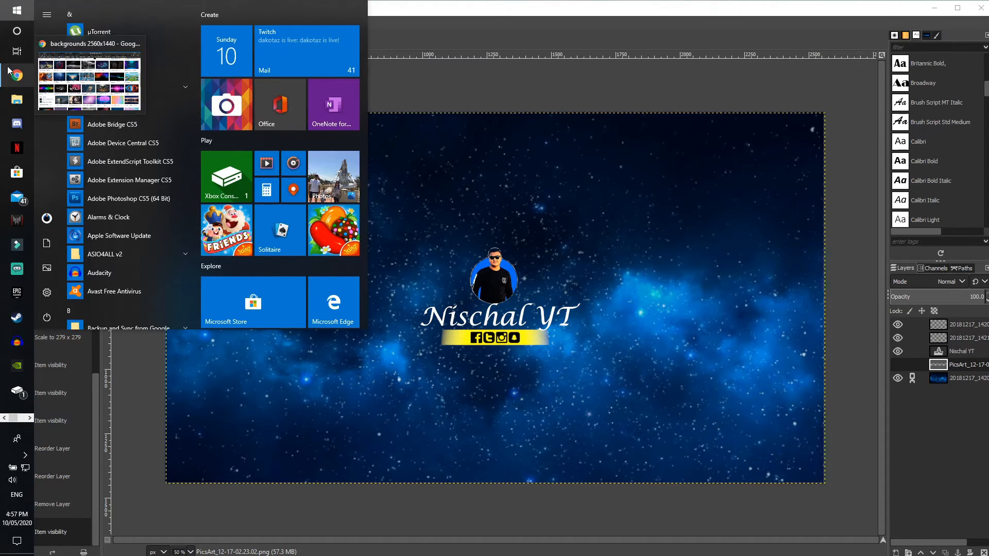
{"action": "left_click", "coordinate": [17, 72]}
{"action": "left_click", "coordinate": [316, 5]}
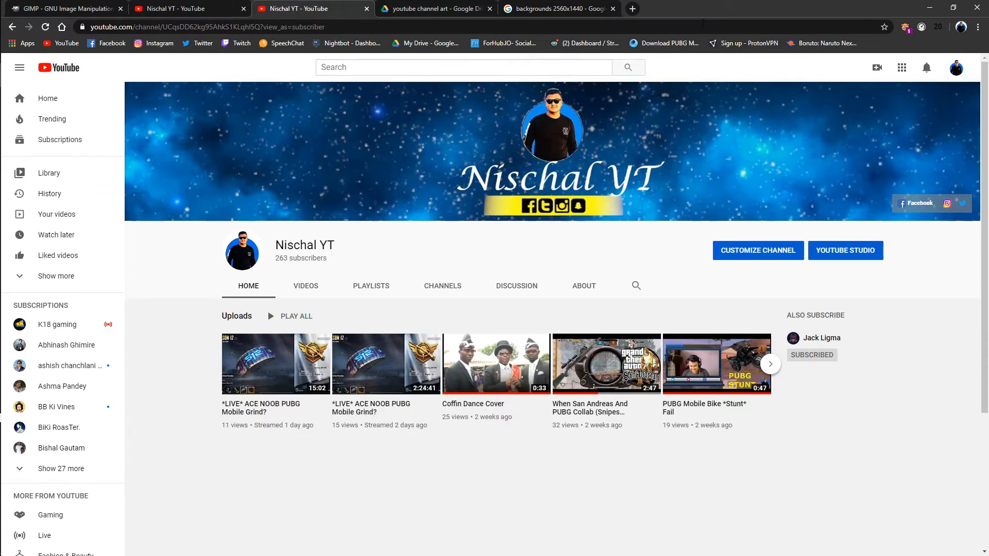
{"action": "left_click", "coordinate": [958, 106]}
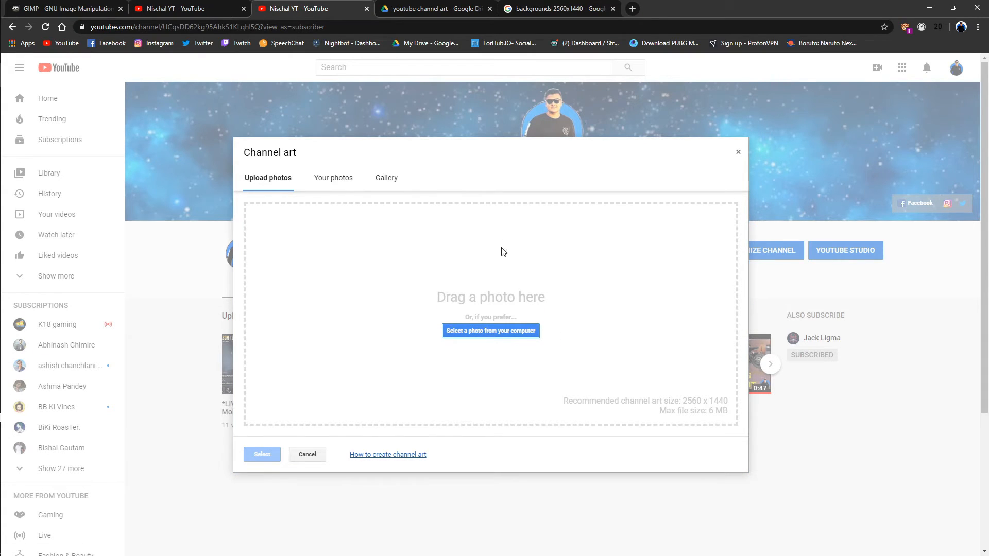
{"action": "left_click", "coordinate": [530, 337]}
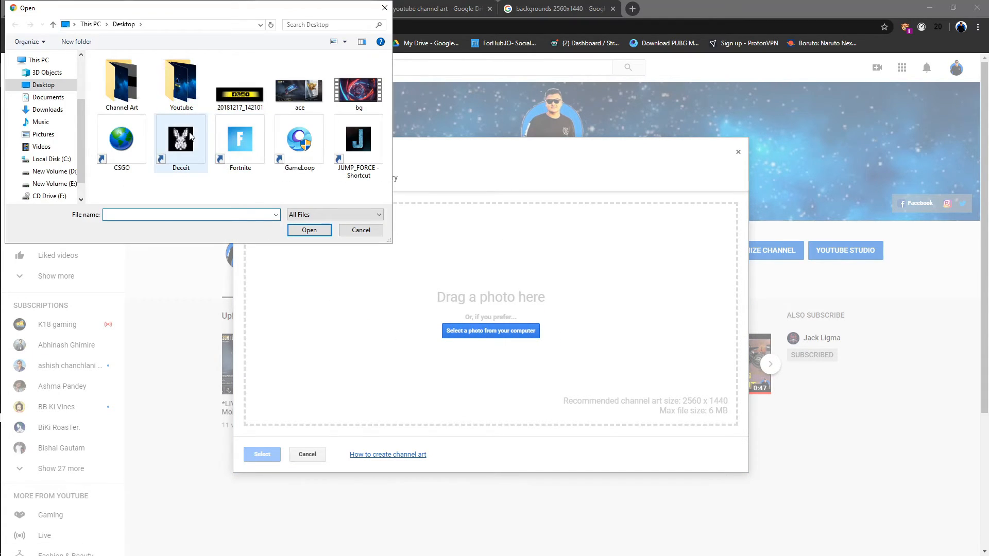
Upload the new cc image from the Youtube folder on the desktop as the channel art.
{"action": "double_click", "coordinate": [122, 85]}
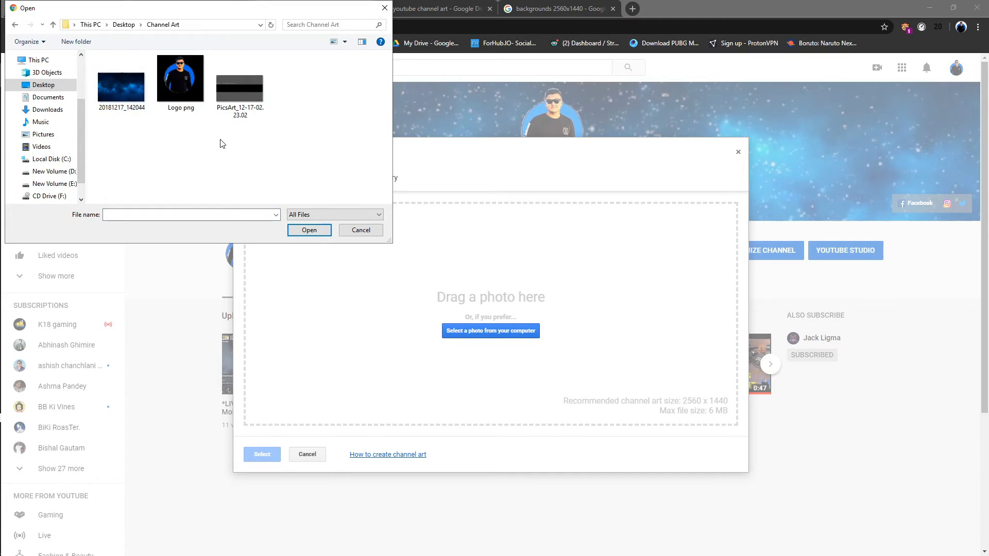
{"action": "key", "text": "BackSpace"}
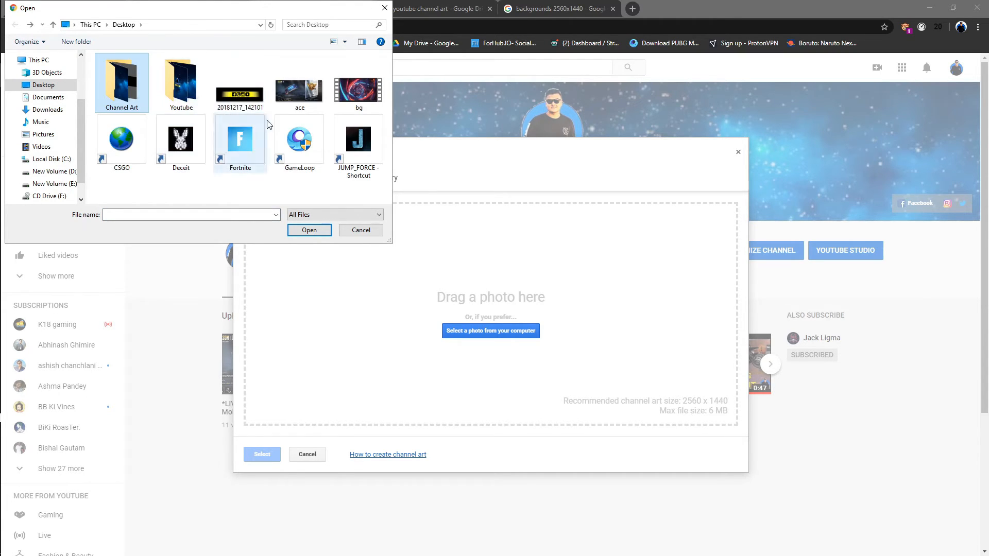
{"action": "double_click", "coordinate": [177, 83]}
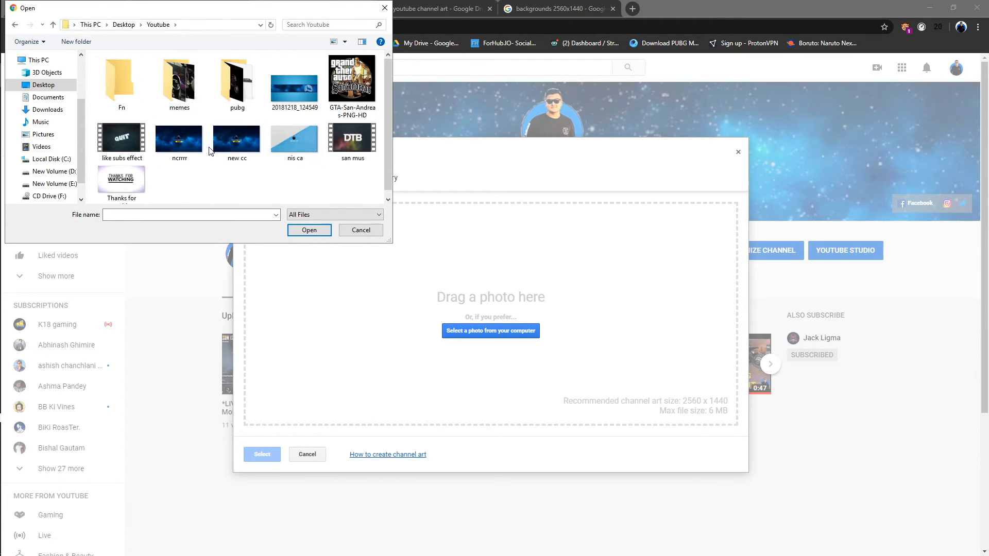
{"action": "left_click", "coordinate": [229, 150]}
{"action": "double_click", "coordinate": [229, 150]}
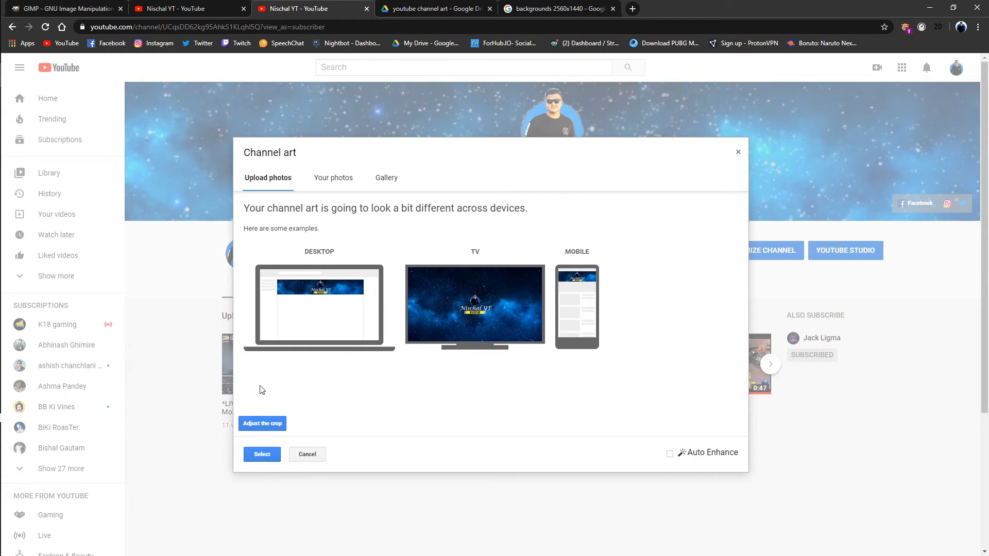
Try a smaller crop region on new cc.jpg and cancel the channel art upload.
{"action": "left_click", "coordinate": [283, 427]}
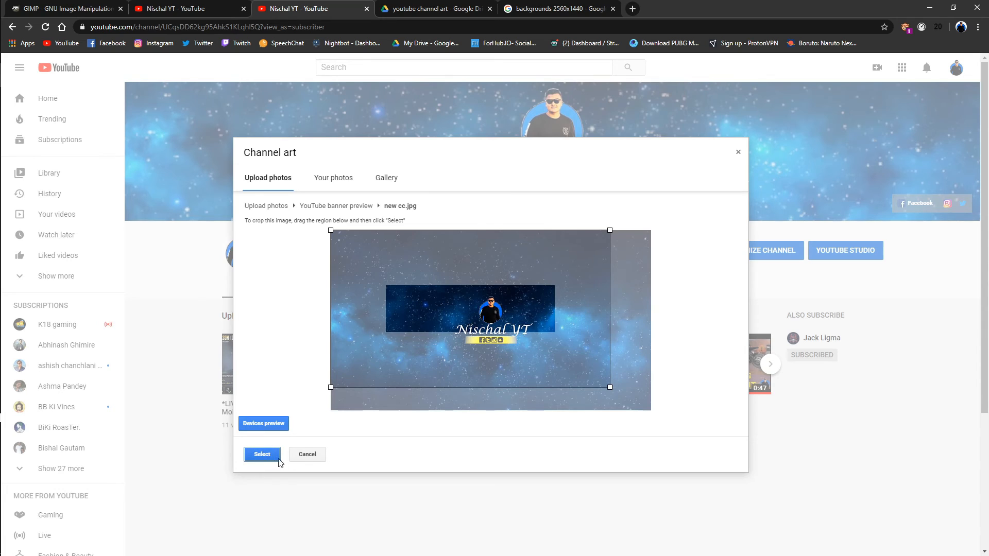
{"action": "left_click", "coordinate": [312, 457]}
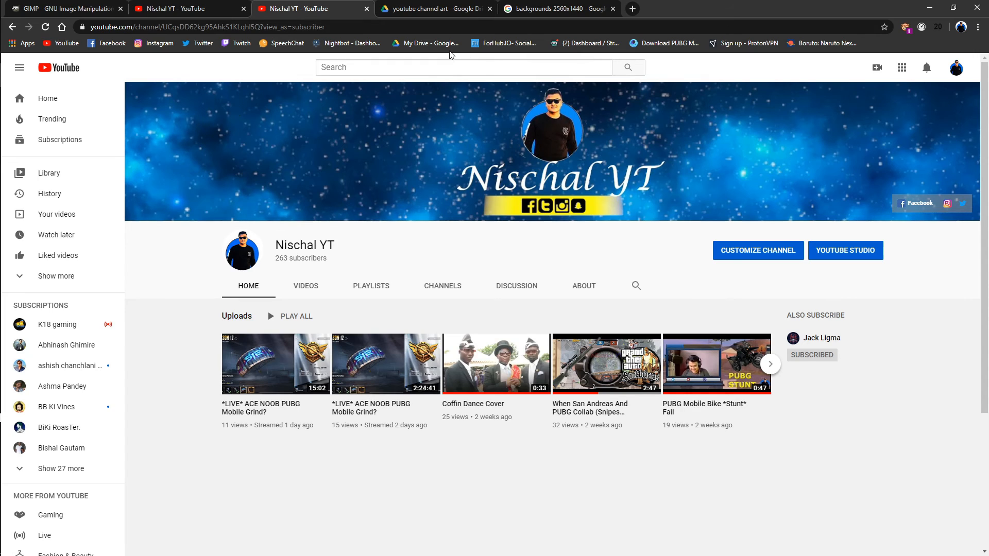
View the youtube channel art folder in Google Drive with the social icon bar and template files.
{"action": "left_click", "coordinate": [412, 10]}
{"action": "mouse_move", "coordinate": [27, 222]}
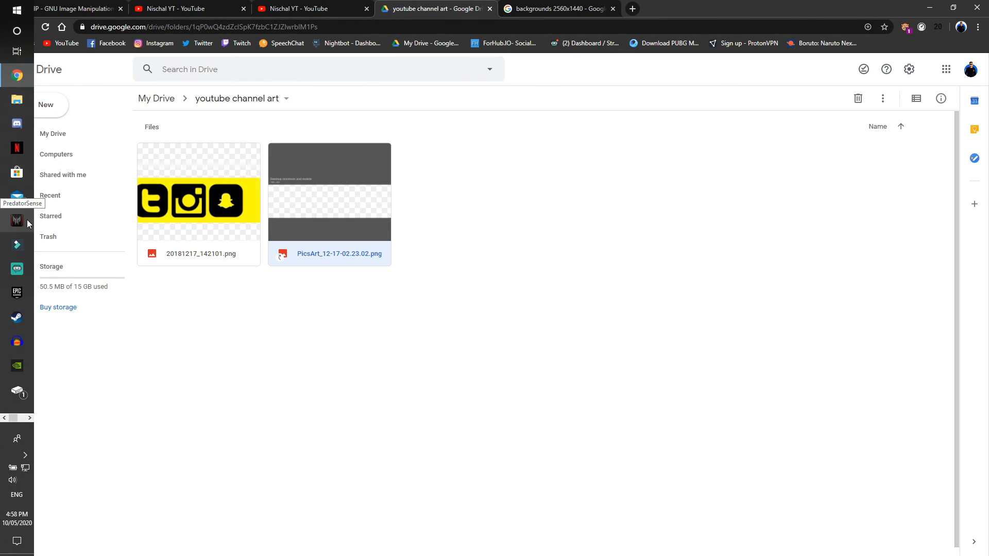